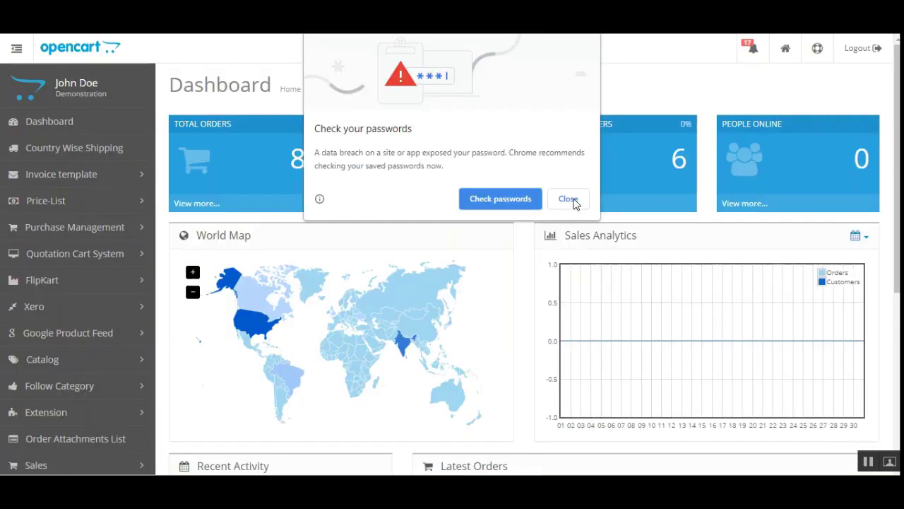
Step: Dismiss the password warning and filter the extension list to show Modules
{"action": "left_click", "coordinate": [569, 199]}
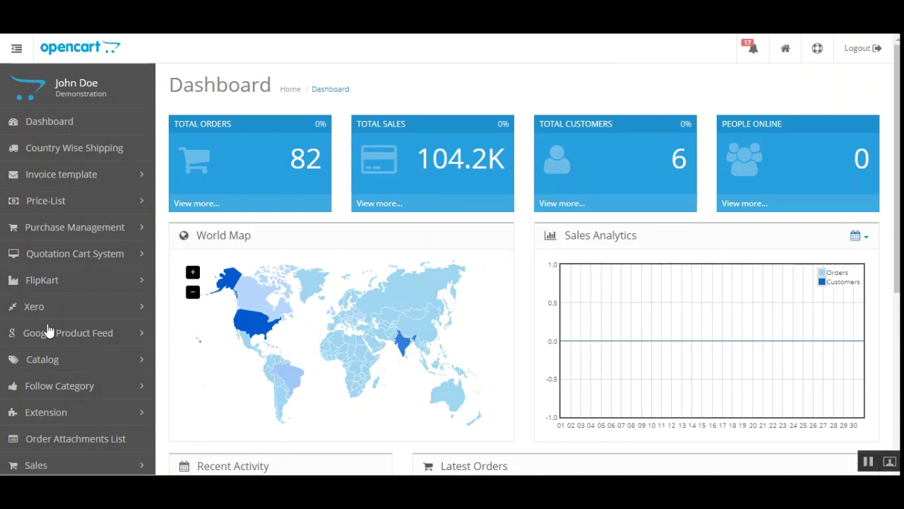
{"action": "left_click", "coordinate": [63, 412]}
{"action": "scroll", "coordinate": [95, 412], "scroll_direction": "down", "scroll_amount": 3}
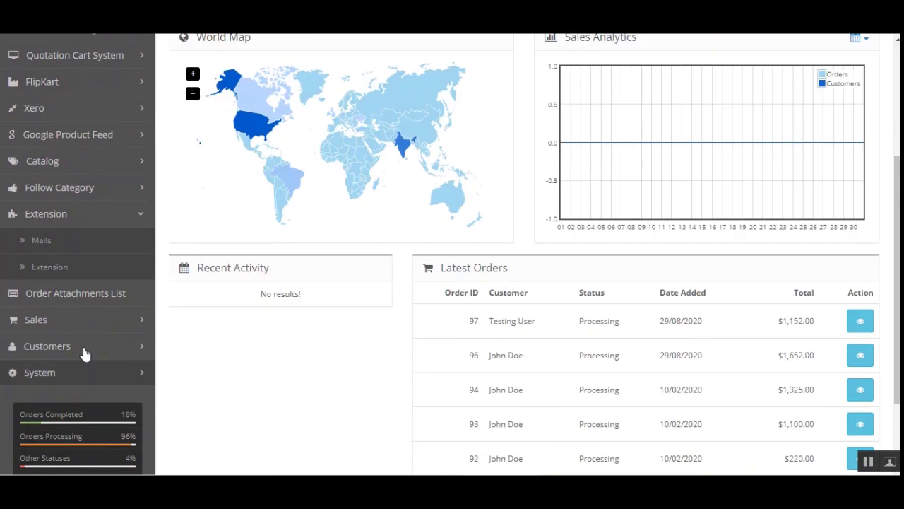
{"action": "left_click", "coordinate": [93, 268]}
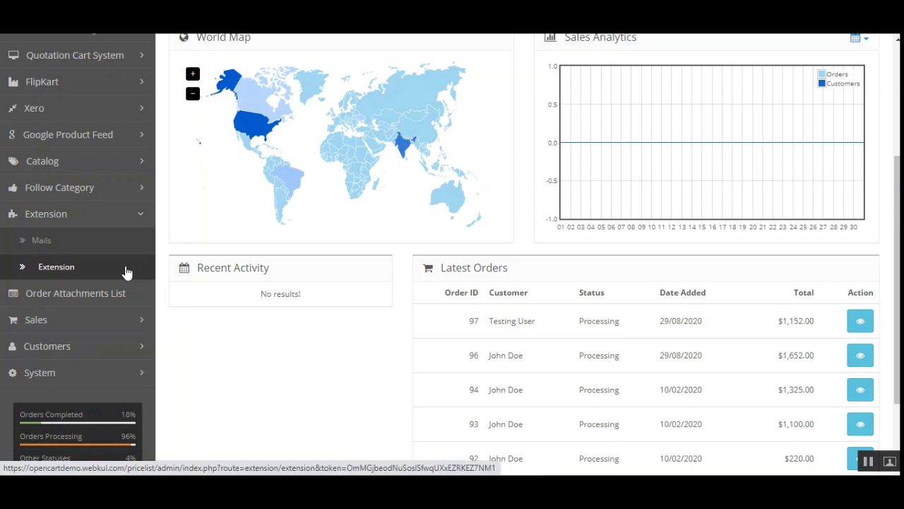
{"action": "left_click", "coordinate": [219, 211]}
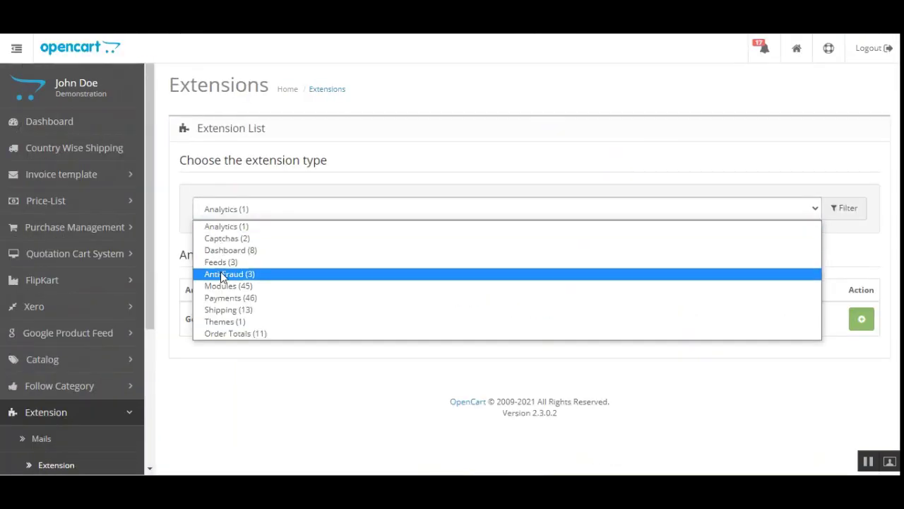
{"action": "left_click", "coordinate": [224, 285]}
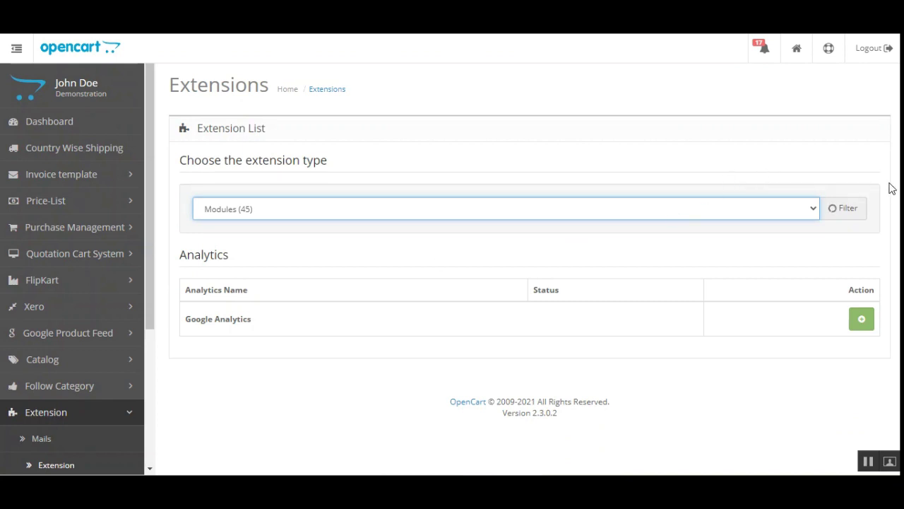
{"action": "left_click", "coordinate": [835, 159]}
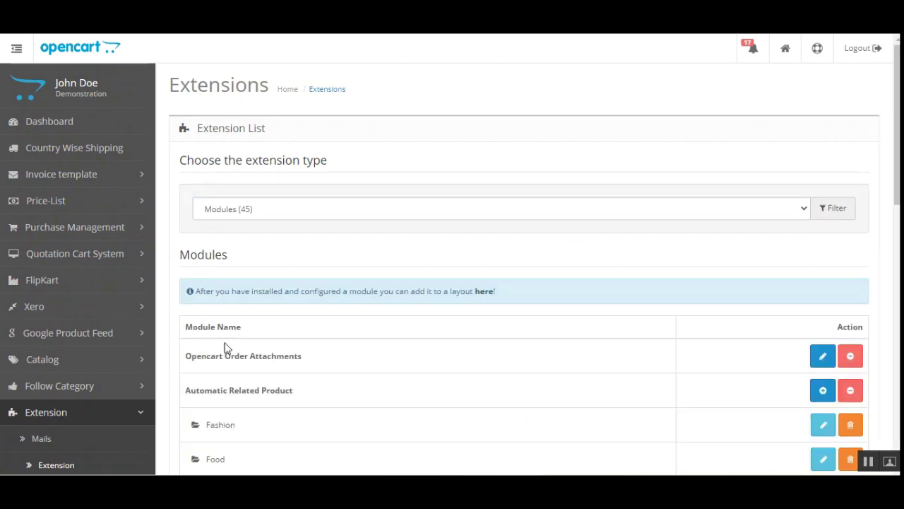
Step: Open the Google Shopping feed module's settings for editing
{"action": "scroll", "coordinate": [275, 353], "scroll_direction": "down", "scroll_amount": 5}
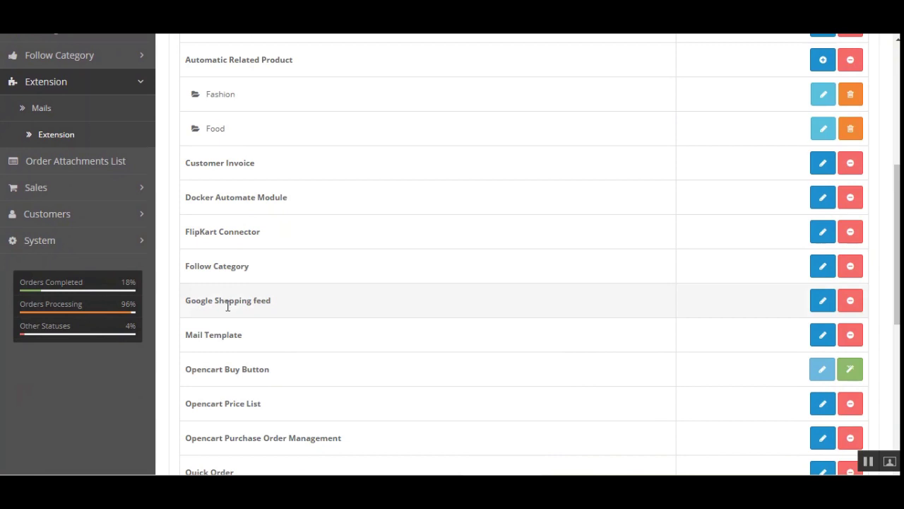
{"action": "left_click_drag", "start_coordinate": [216, 306], "coordinate": [242, 305]}
{"action": "left_click", "coordinate": [819, 303]}
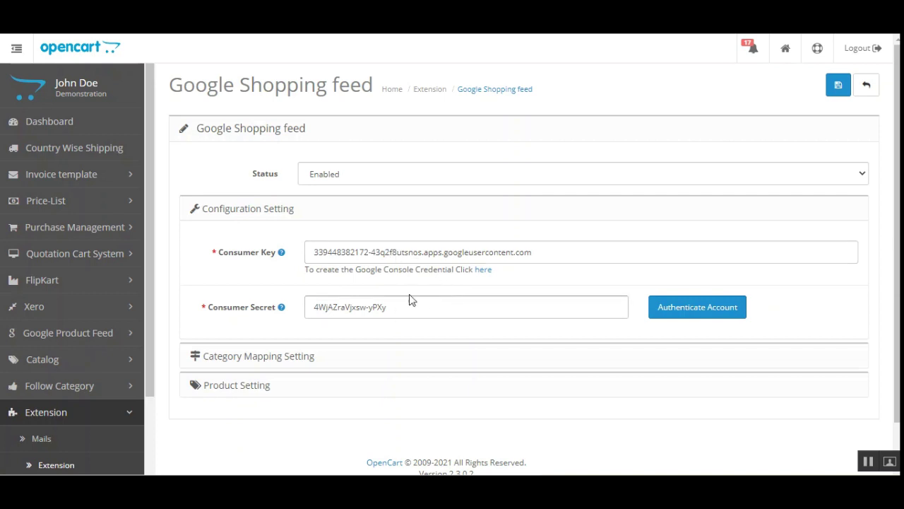
Step: Follow the credential creation link to Google Cloud Platform and create a new project with the suggested name and no organization
{"action": "left_click", "coordinate": [486, 276]}
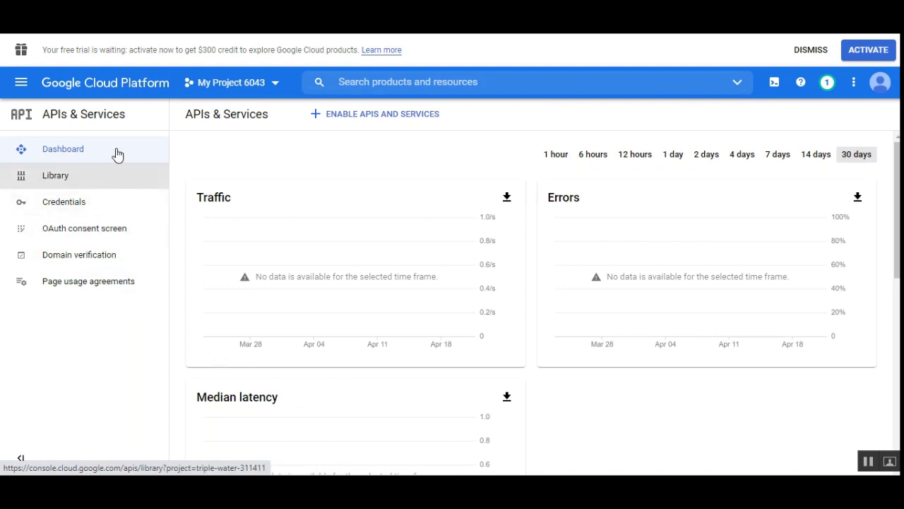
{"action": "left_click", "coordinate": [277, 84]}
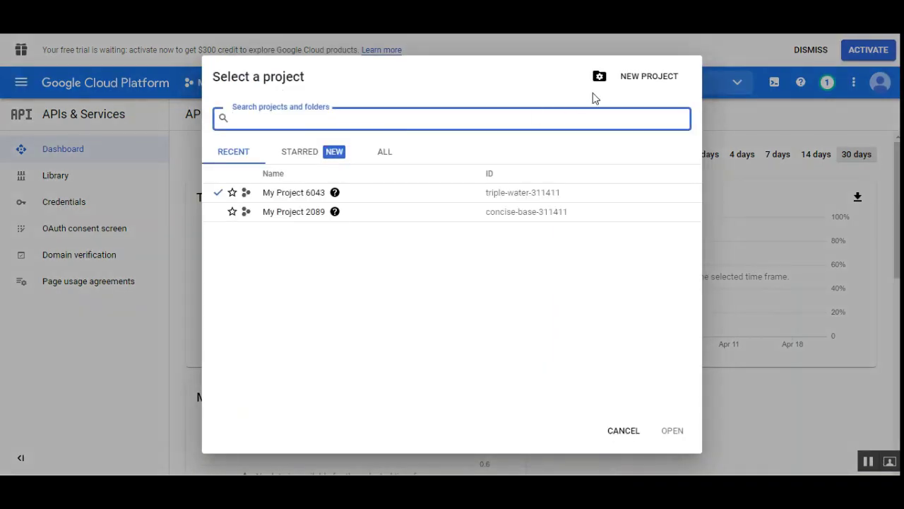
{"action": "left_click", "coordinate": [660, 84]}
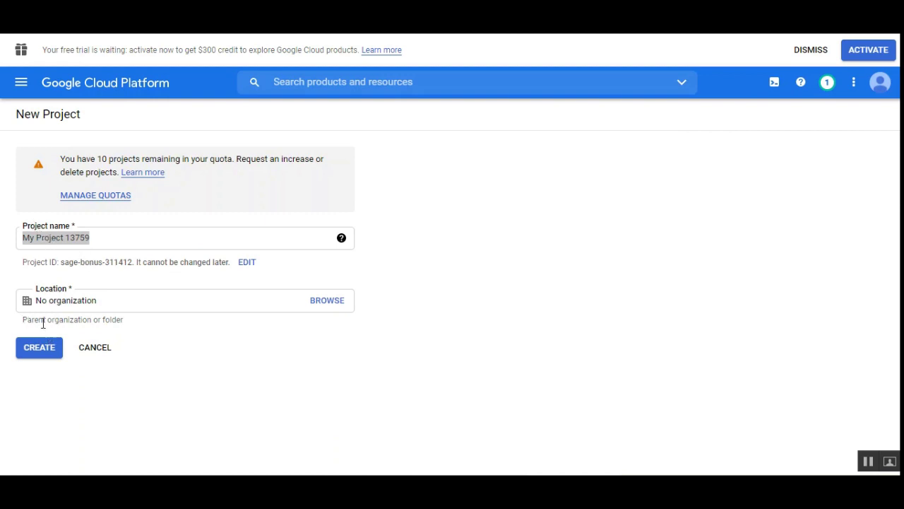
{"action": "left_click", "coordinate": [39, 349]}
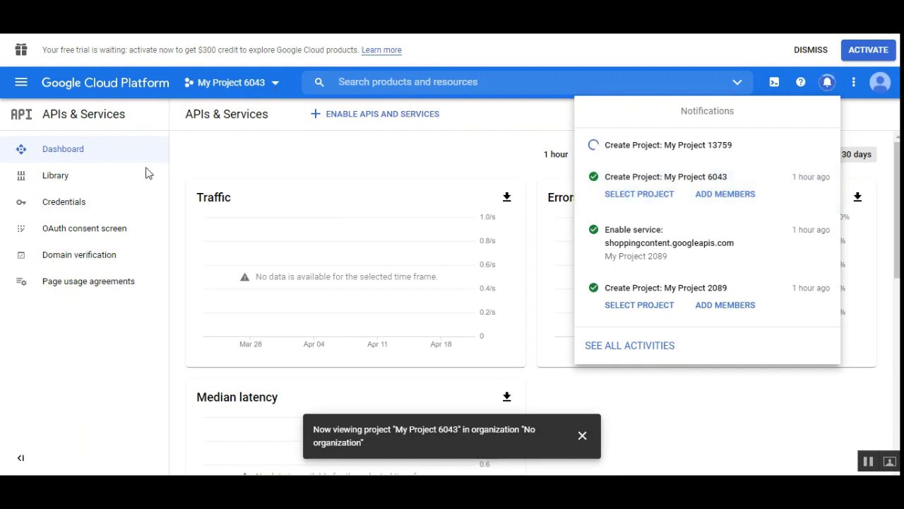
Step: Start the OAuth consent screen registration with the External user type
{"action": "left_click", "coordinate": [91, 235]}
{"action": "left_click", "coordinate": [91, 235]}
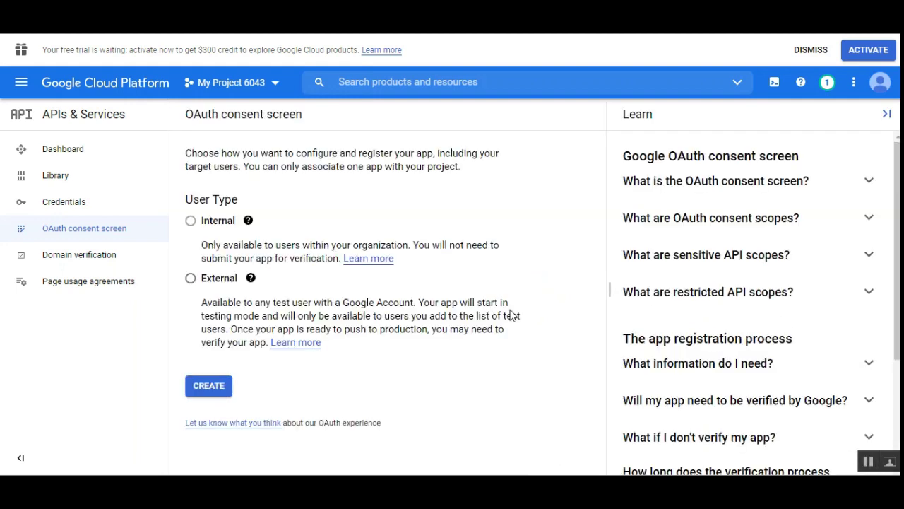
{"action": "left_click_drag", "start_coordinate": [187, 199], "coordinate": [254, 214]}
{"action": "left_click", "coordinate": [196, 330]}
{"action": "left_click", "coordinate": [190, 279]}
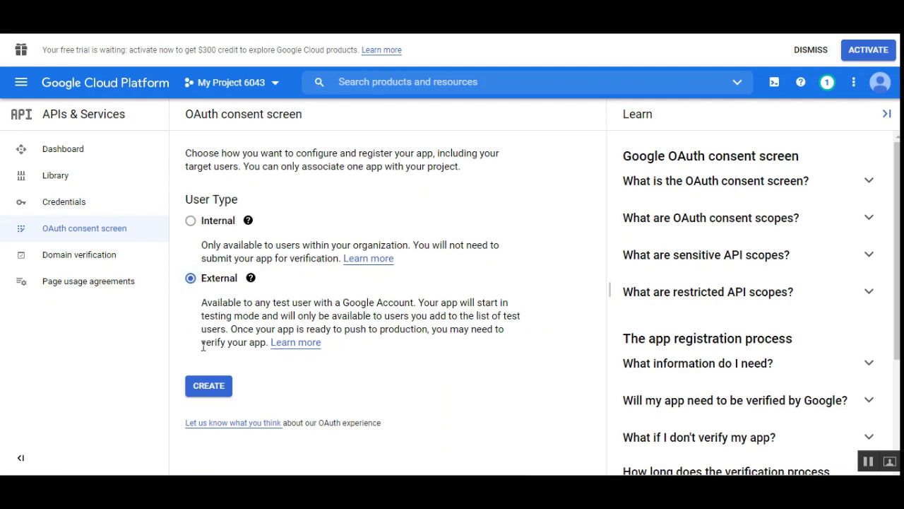
{"action": "left_click", "coordinate": [209, 389]}
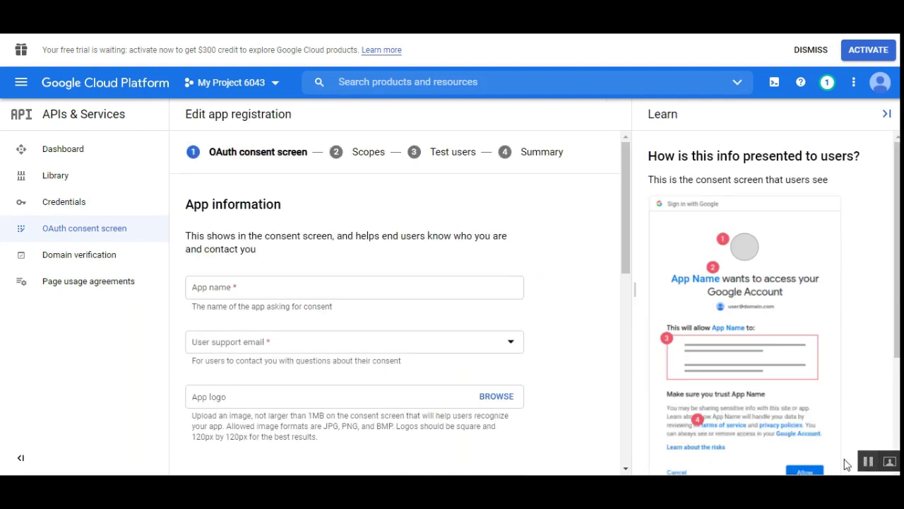
Step: Name the app "separate" and select the account's own address as the user support email
{"action": "left_click", "coordinate": [233, 284]}
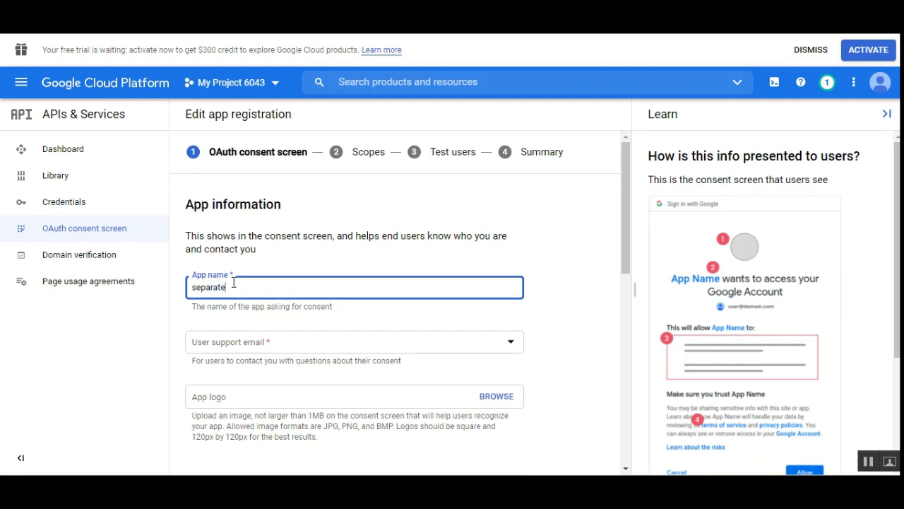
{"action": "left_click", "coordinate": [247, 348]}
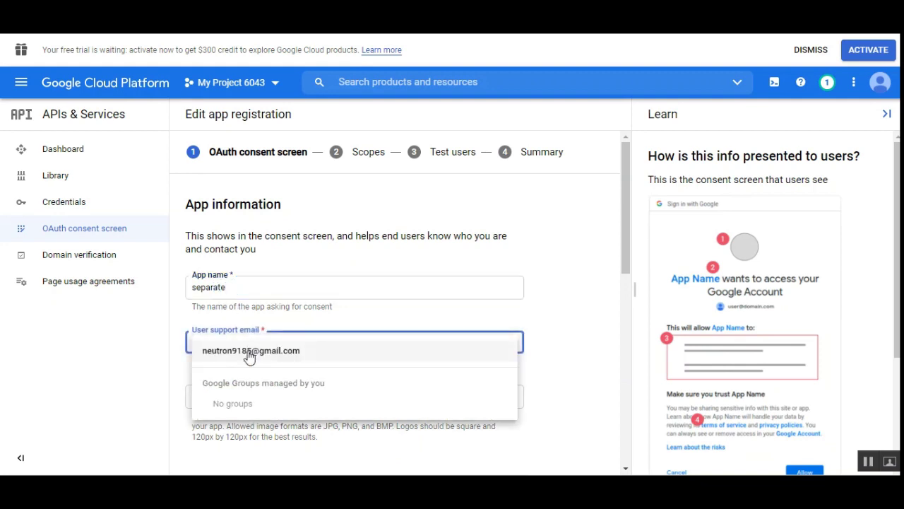
{"action": "left_click", "coordinate": [249, 350]}
Step: Try to save the consent screen information with the app domain links and developer contact email left blank
{"action": "scroll", "coordinate": [261, 397], "scroll_direction": "down", "scroll_amount": 3}
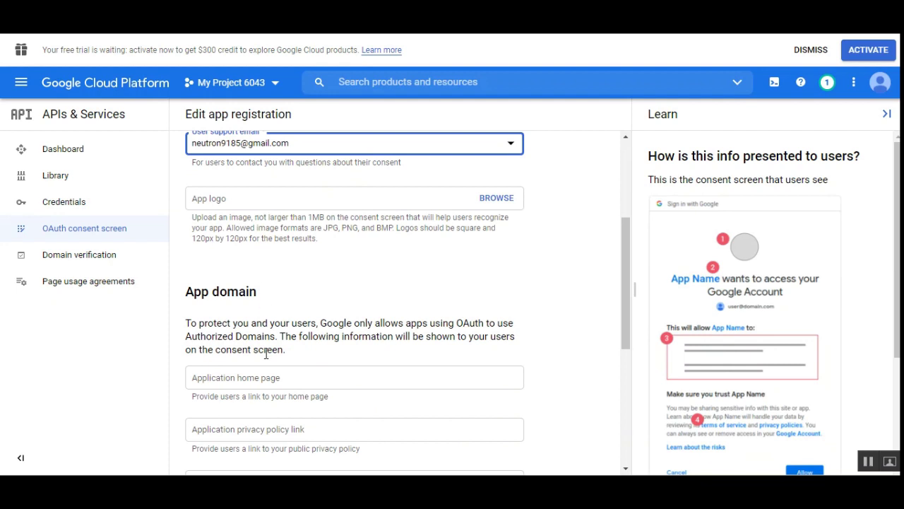
{"action": "scroll", "coordinate": [266, 351], "scroll_direction": "down", "scroll_amount": 2}
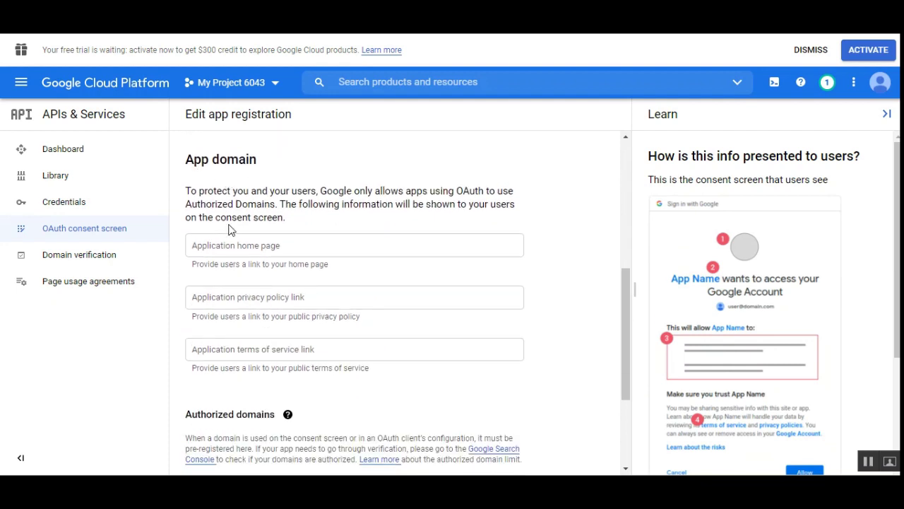
{"action": "left_click", "coordinate": [225, 245]}
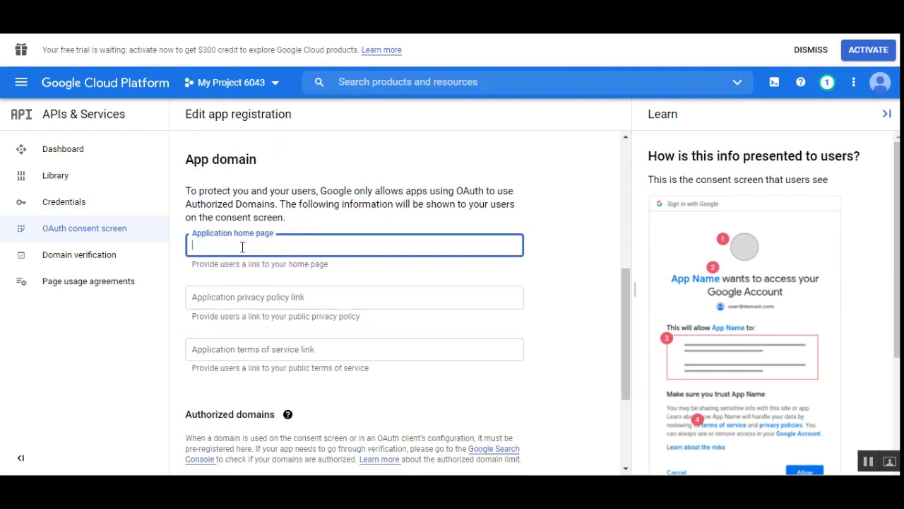
{"action": "left_click", "coordinate": [226, 304]}
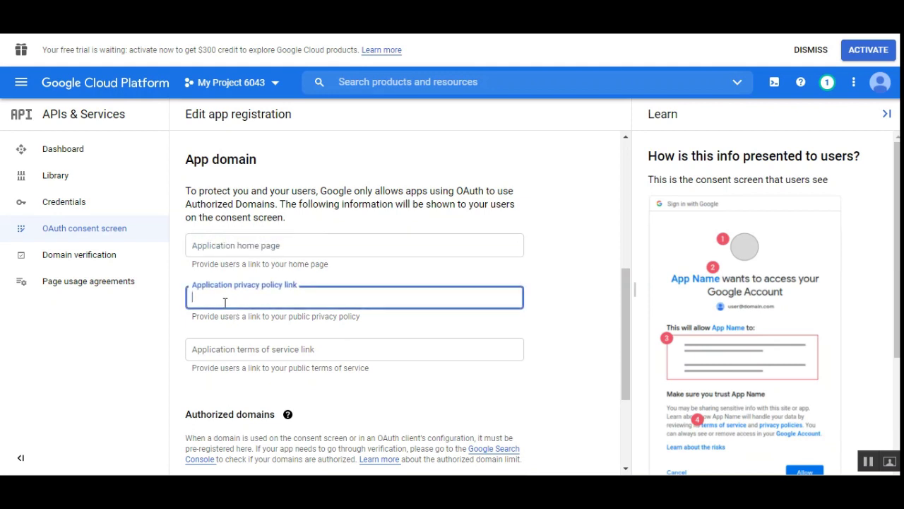
{"action": "left_click", "coordinate": [223, 349]}
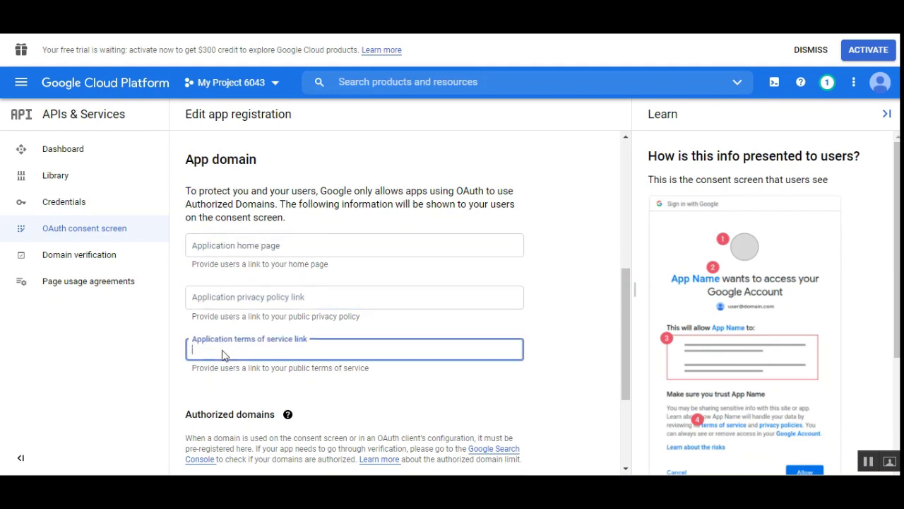
{"action": "scroll", "coordinate": [223, 353], "scroll_direction": "down", "scroll_amount": 2}
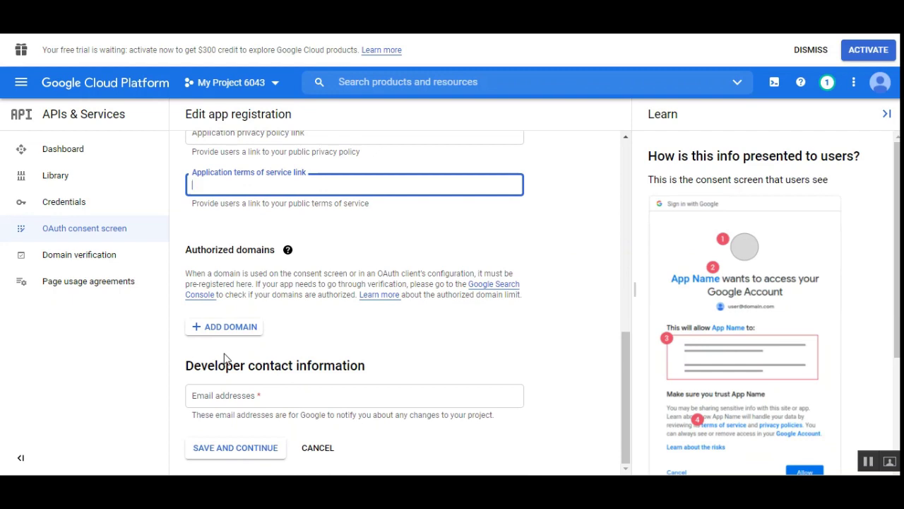
{"action": "left_click", "coordinate": [230, 452]}
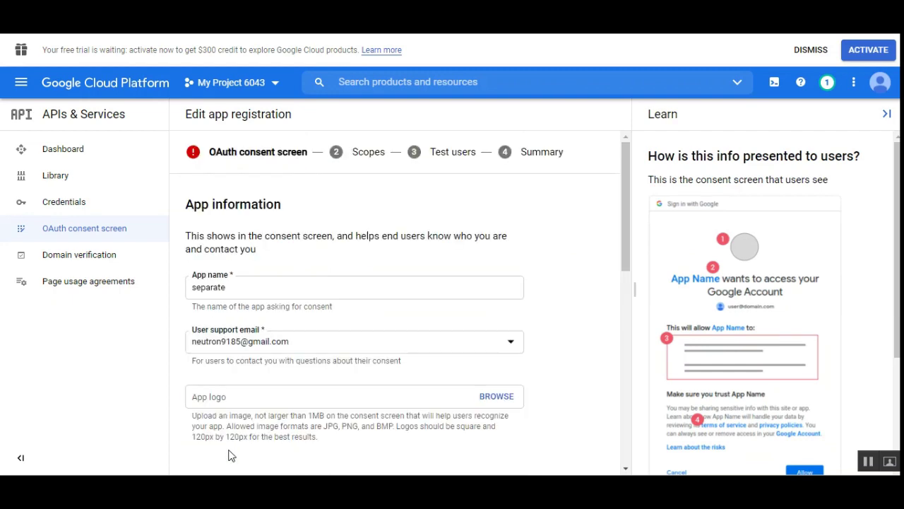
Step: Enter the developer contact's email address and save the consent screen information
{"action": "scroll", "coordinate": [229, 453], "scroll_direction": "down", "scroll_amount": 10}
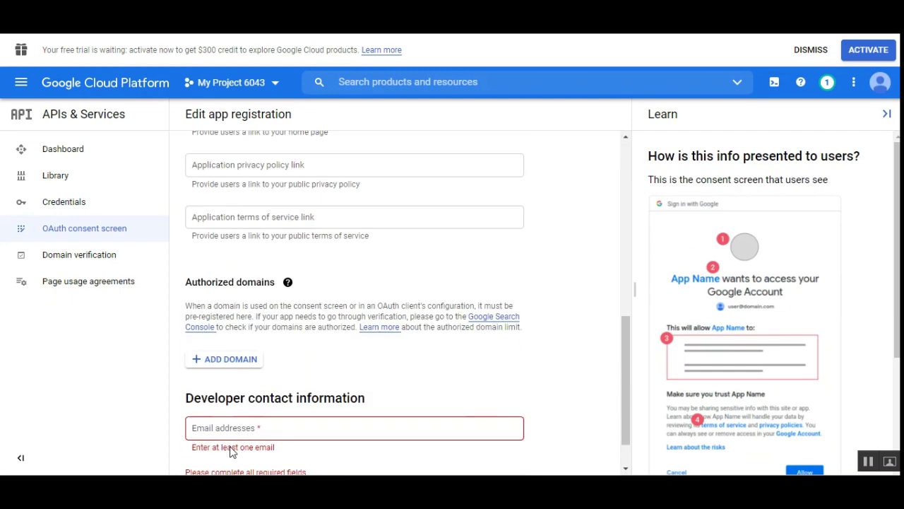
{"action": "left_click", "coordinate": [238, 382]}
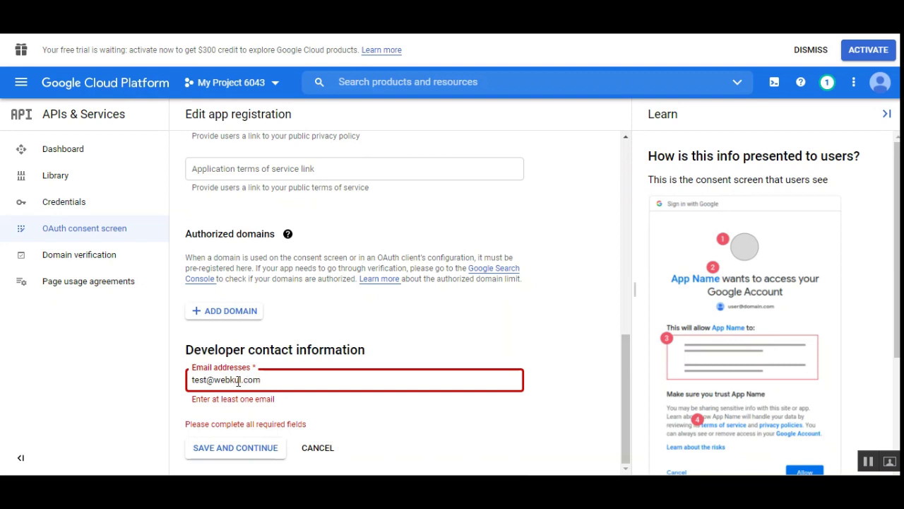
{"action": "left_click", "coordinate": [251, 455]}
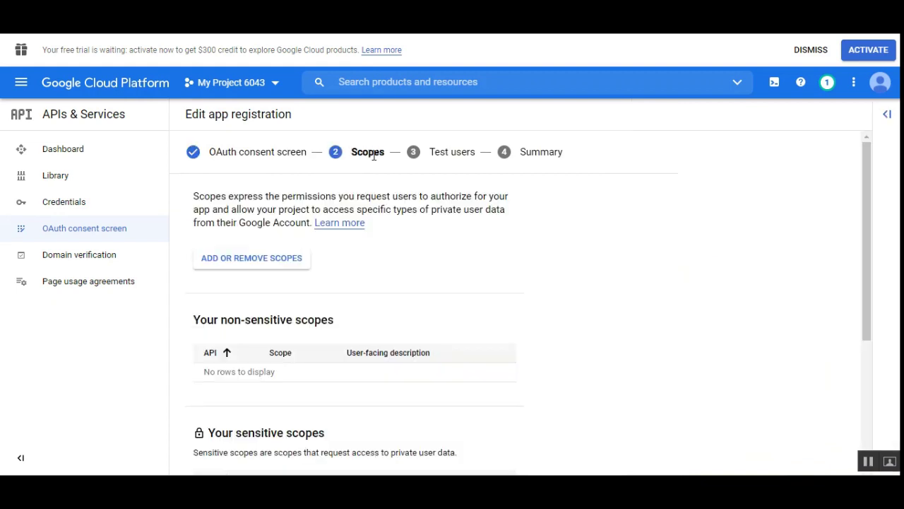
Step: Save the Scopes and Test users stages without adding any scopes or users
{"action": "scroll", "coordinate": [311, 319], "scroll_direction": "down", "scroll_amount": 2}
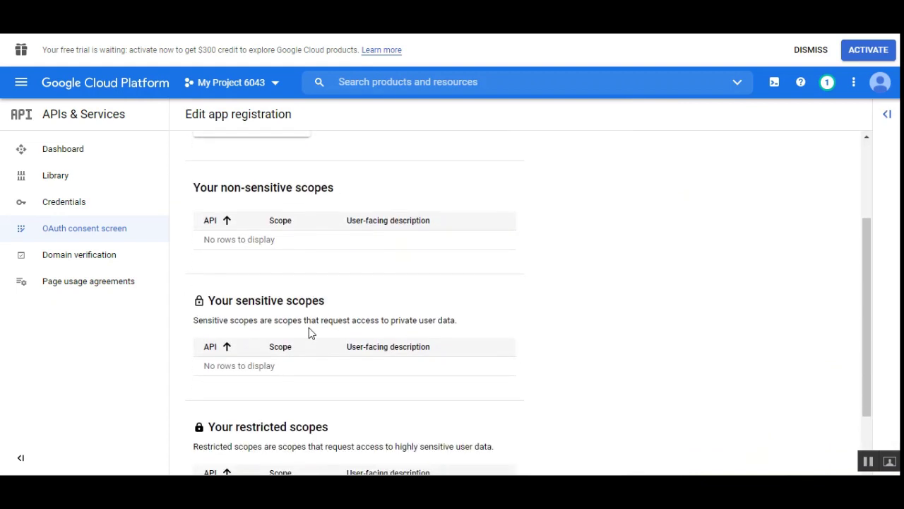
{"action": "scroll", "coordinate": [310, 332], "scroll_direction": "down", "scroll_amount": 2}
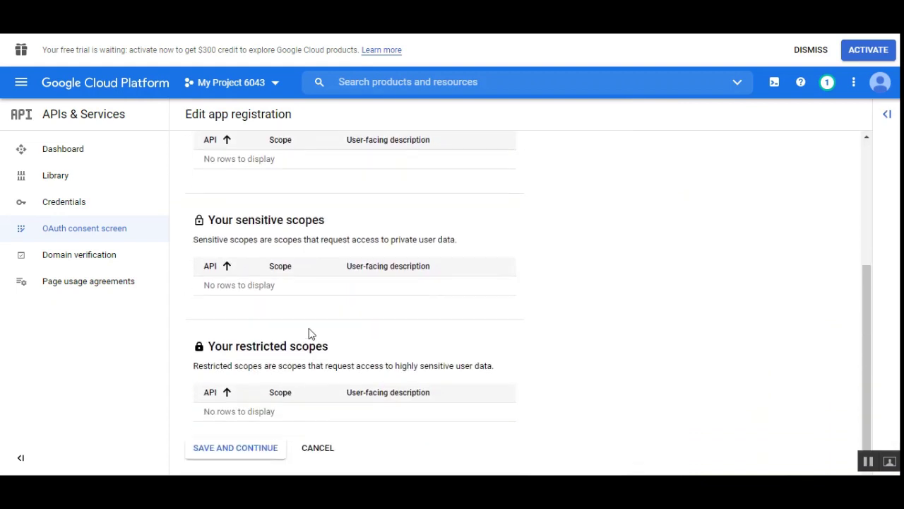
{"action": "left_click", "coordinate": [233, 449]}
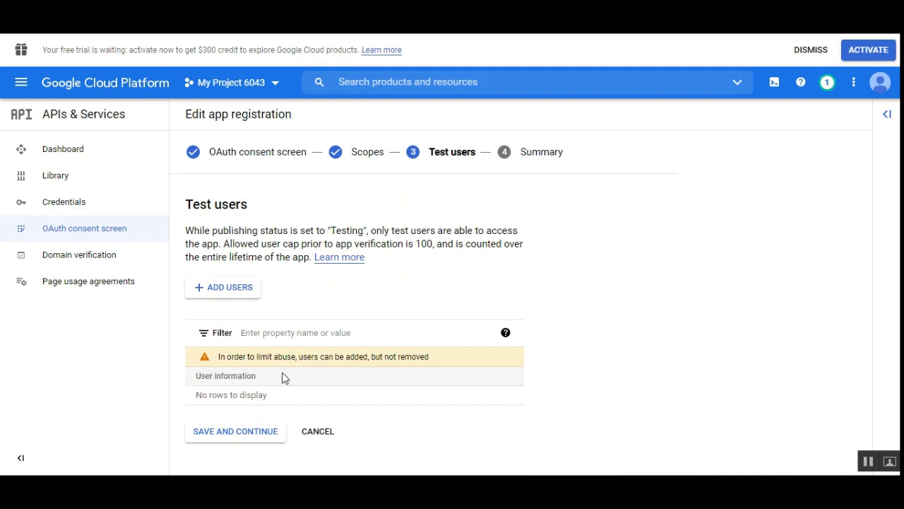
{"action": "left_click", "coordinate": [236, 432]}
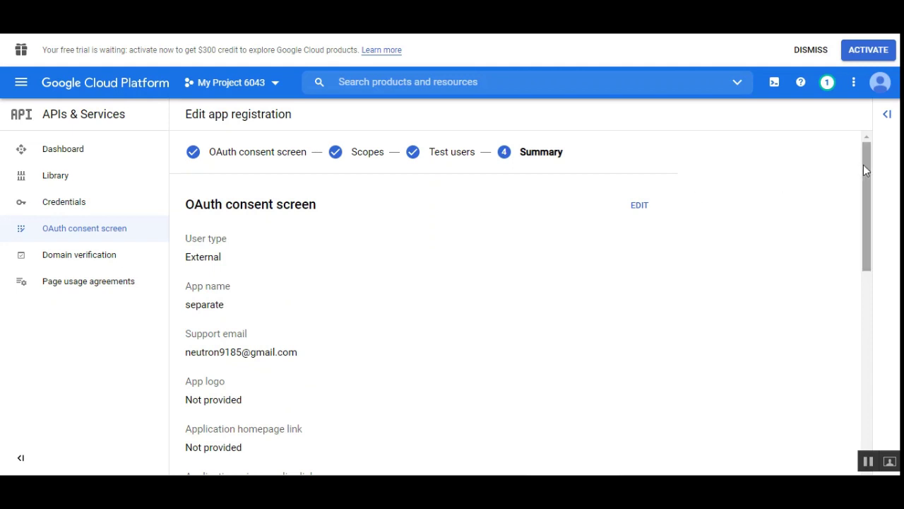
Step: Review the app registration summary and return to the OAuth consent screen dashboard
{"action": "left_click_drag", "start_coordinate": [864, 168], "coordinate": [865, 181]}
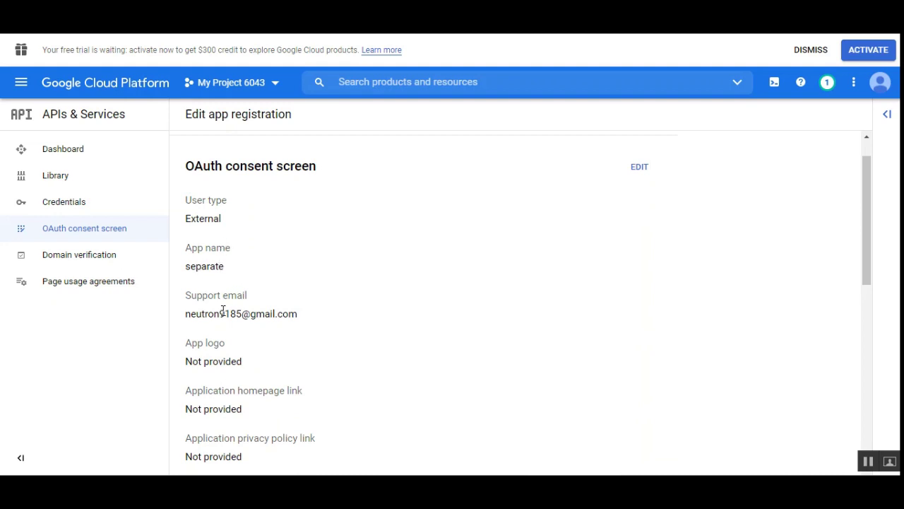
{"action": "scroll", "coordinate": [222, 310], "scroll_direction": "down", "scroll_amount": 3}
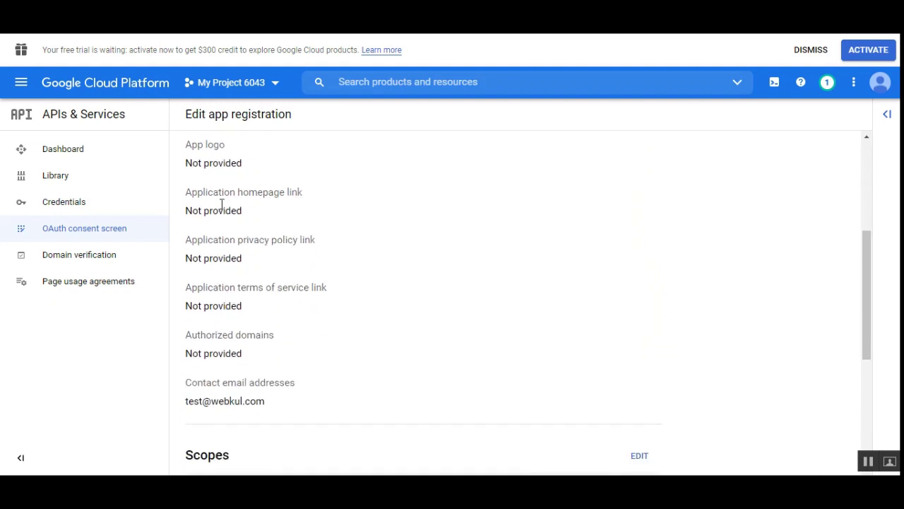
{"action": "scroll", "coordinate": [245, 349], "scroll_direction": "down", "scroll_amount": 4}
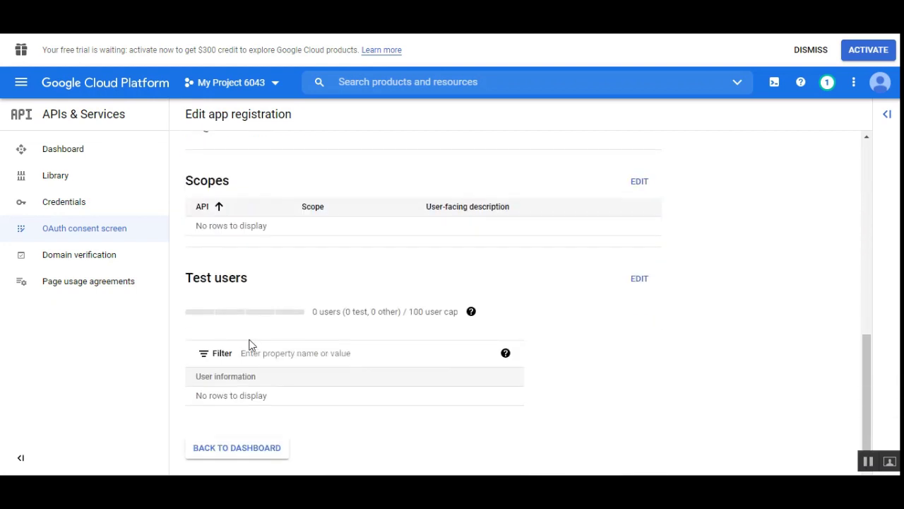
{"action": "left_click", "coordinate": [234, 450]}
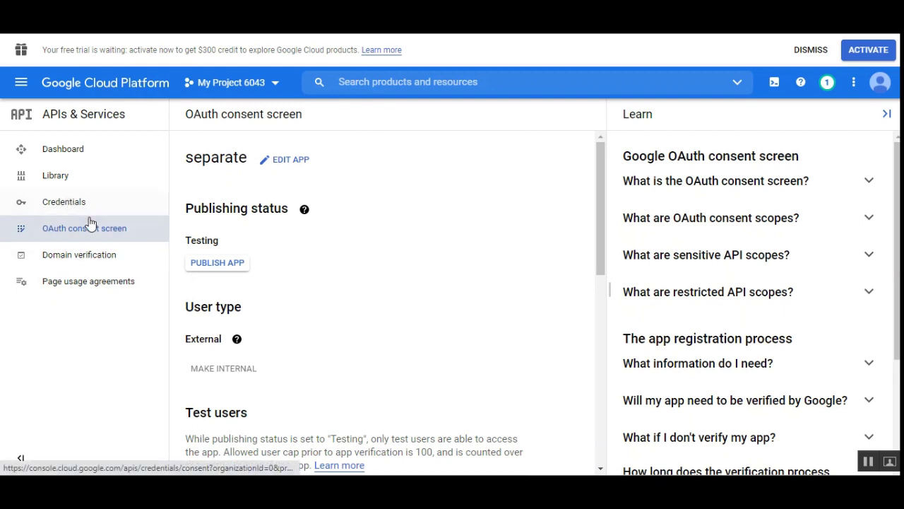
Step: Examine the consent screen's publishing status, user type and test users, and view the push-to-production prompt without confirming it
{"action": "scroll", "coordinate": [367, 297], "scroll_direction": "down", "scroll_amount": 7}
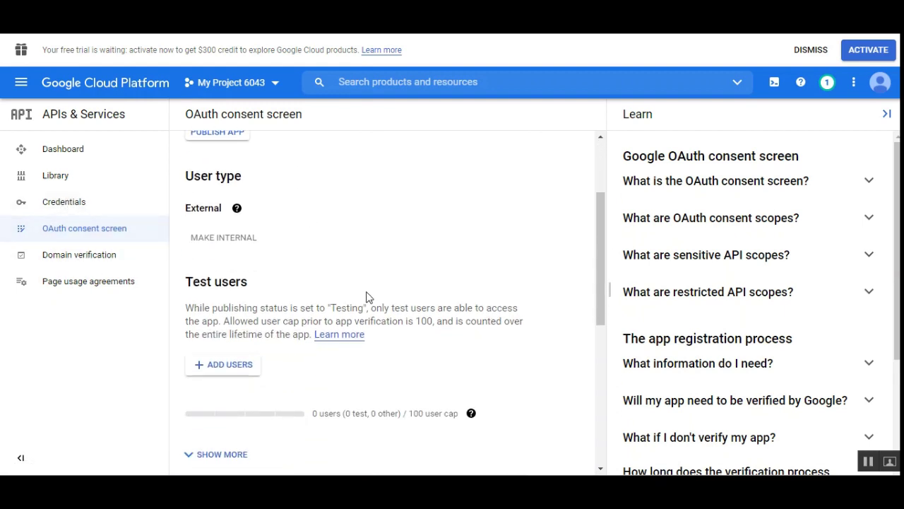
{"action": "scroll", "coordinate": [367, 297], "scroll_direction": "up", "scroll_amount": 7}
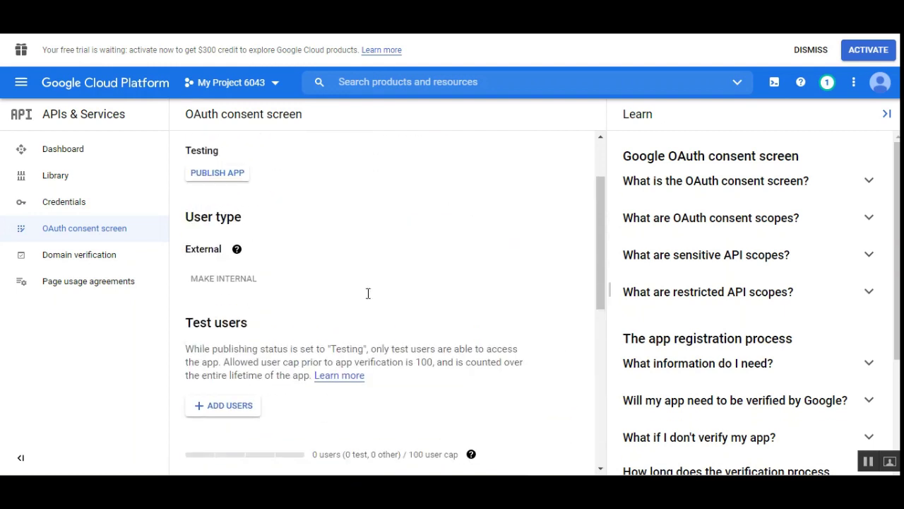
{"action": "left_click_drag", "start_coordinate": [195, 207], "coordinate": [262, 209]}
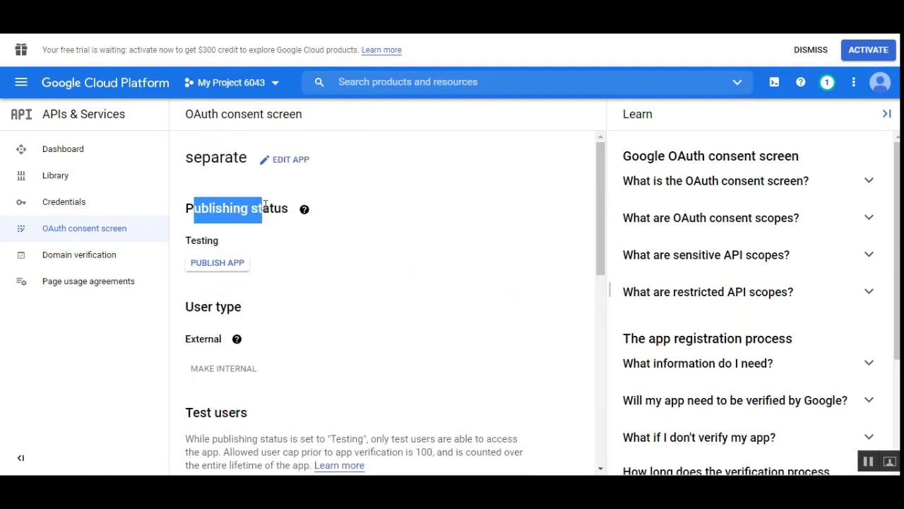
{"action": "left_click", "coordinate": [219, 264]}
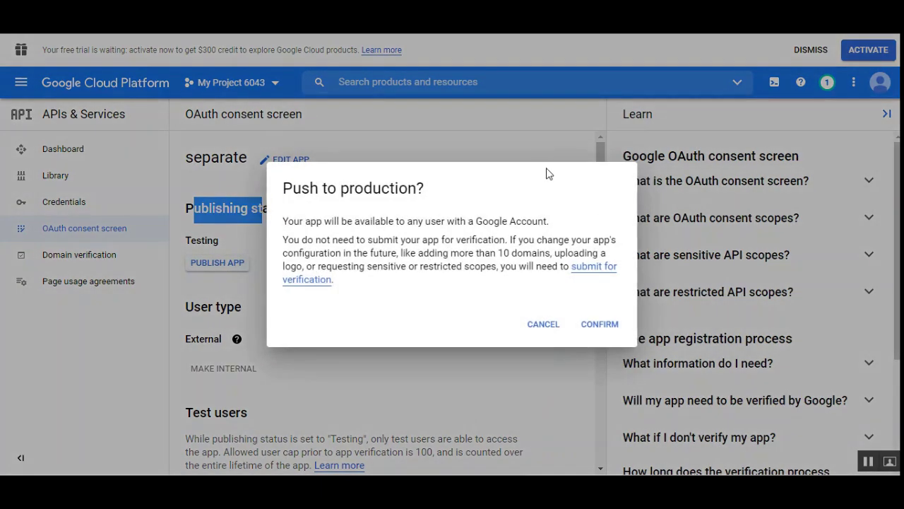
{"action": "left_click", "coordinate": [542, 324]}
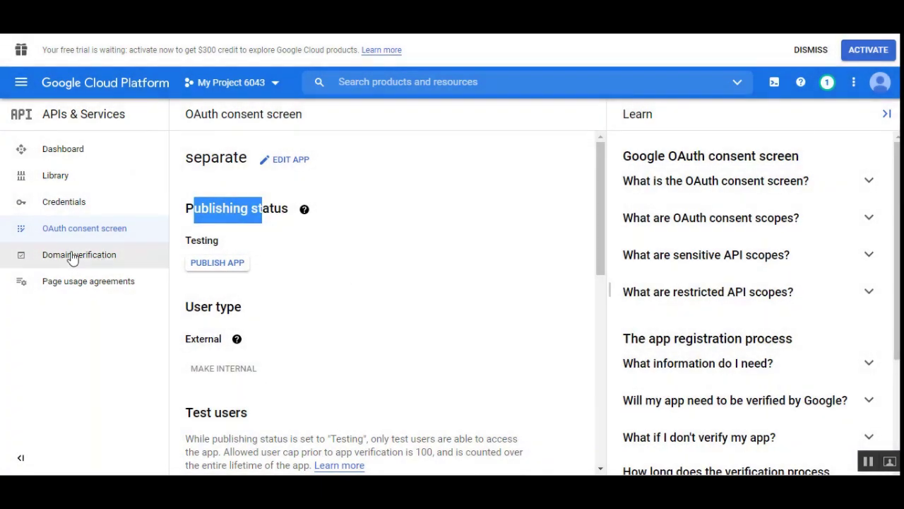
Step: Go to the APIs & Services dashboard and switch the active project to My Project 13759
{"action": "left_click", "coordinate": [67, 207]}
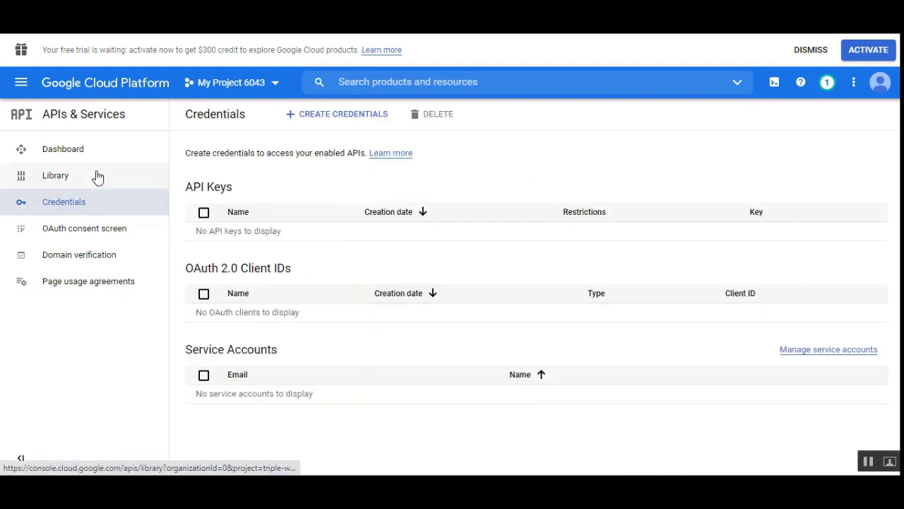
{"action": "left_click", "coordinate": [78, 156]}
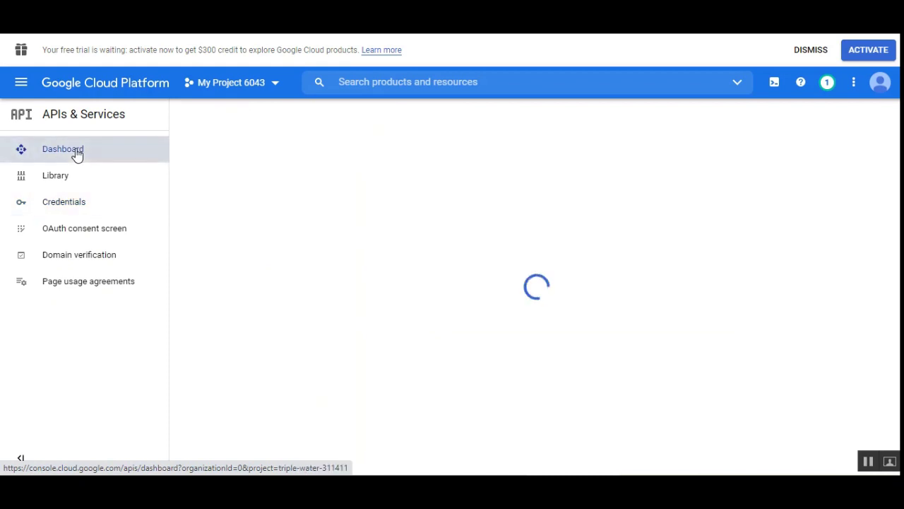
{"action": "left_click", "coordinate": [276, 86]}
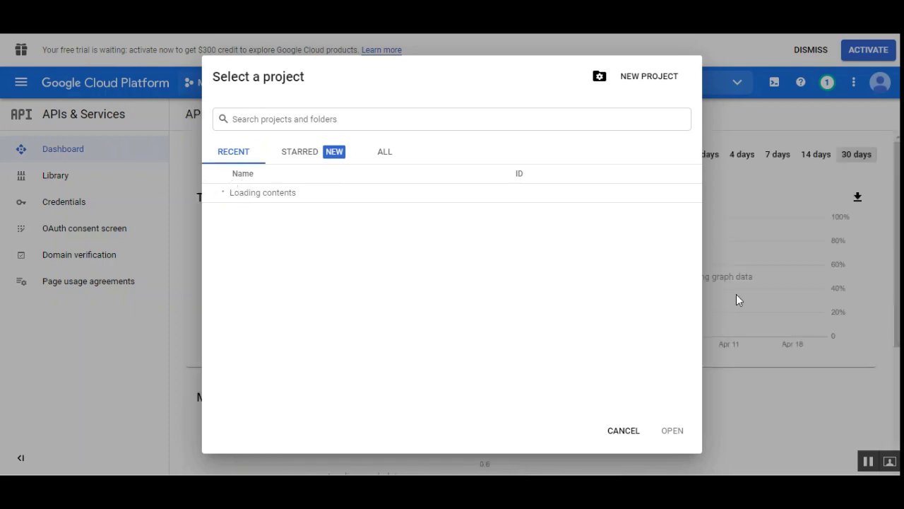
{"action": "left_click", "coordinate": [621, 431]}
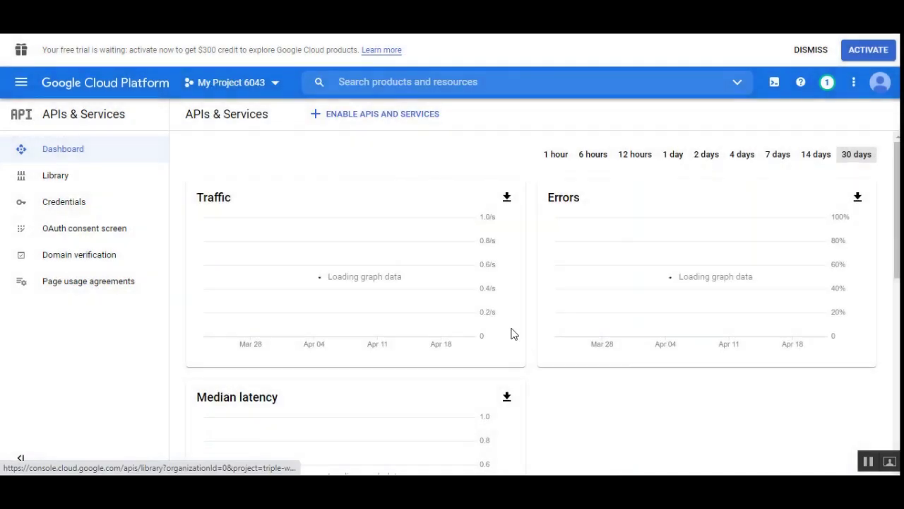
{"action": "left_click", "coordinate": [257, 84]}
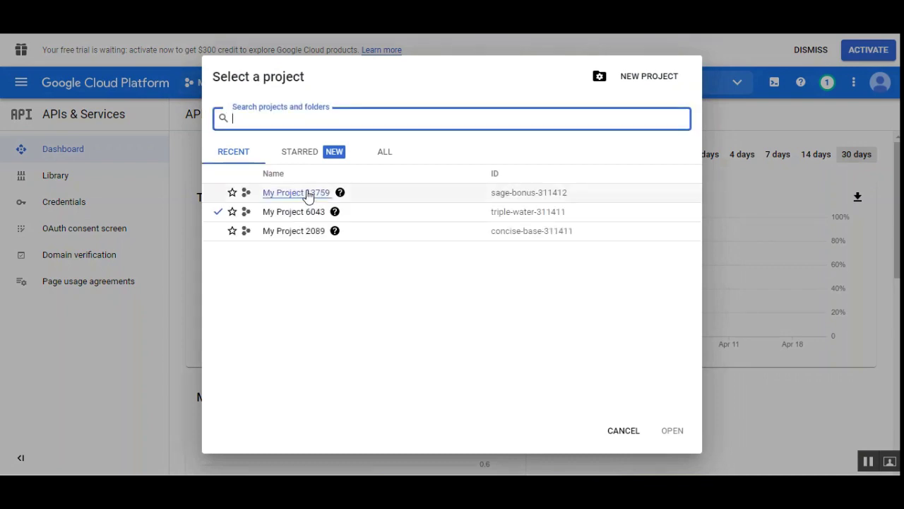
{"action": "left_click", "coordinate": [307, 193]}
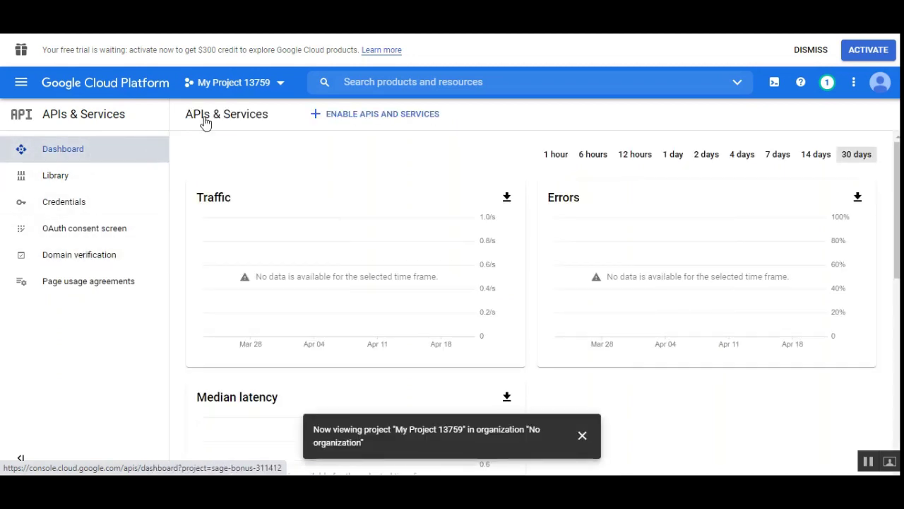
Step: Search the API Library for "shopping" and enable the Content API for Shopping
{"action": "left_click", "coordinate": [366, 122]}
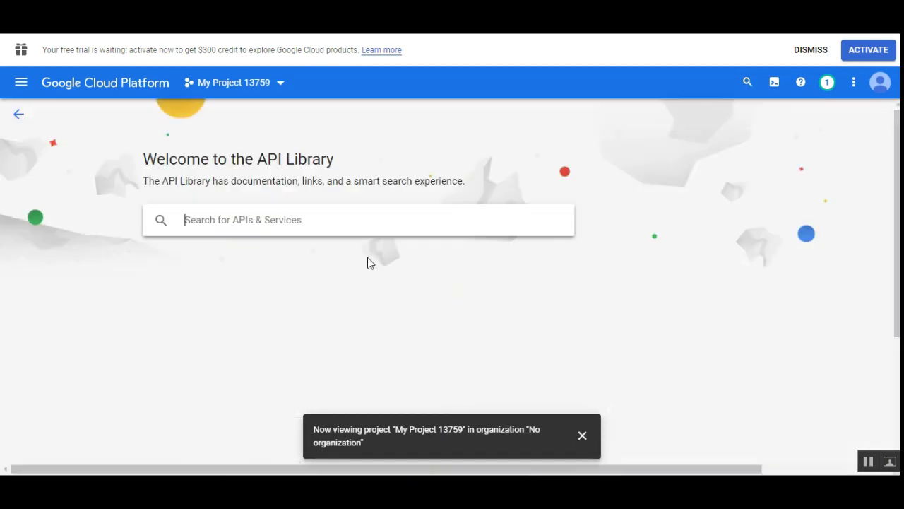
{"action": "type", "text": "soo"}
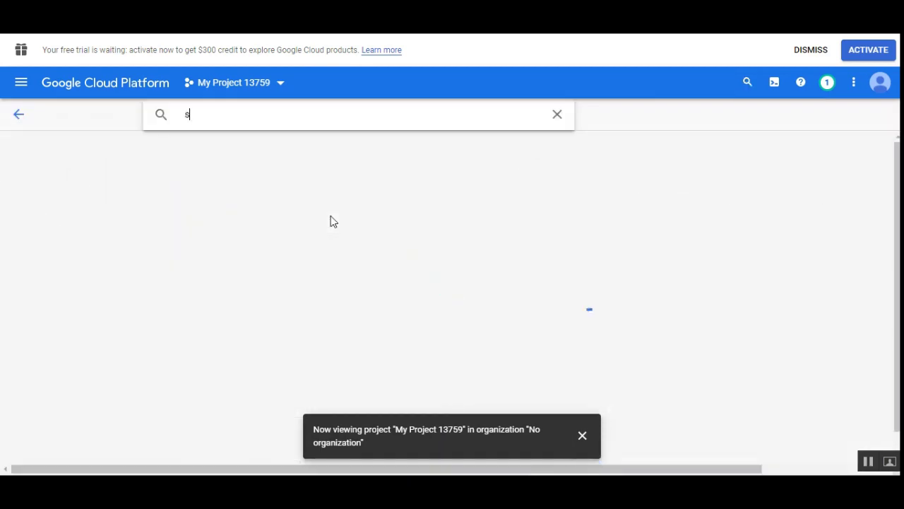
{"action": "key", "text": "BackSpace"}
{"action": "key", "text": "BackSpace"}
{"action": "key", "text": "BackSpace"}
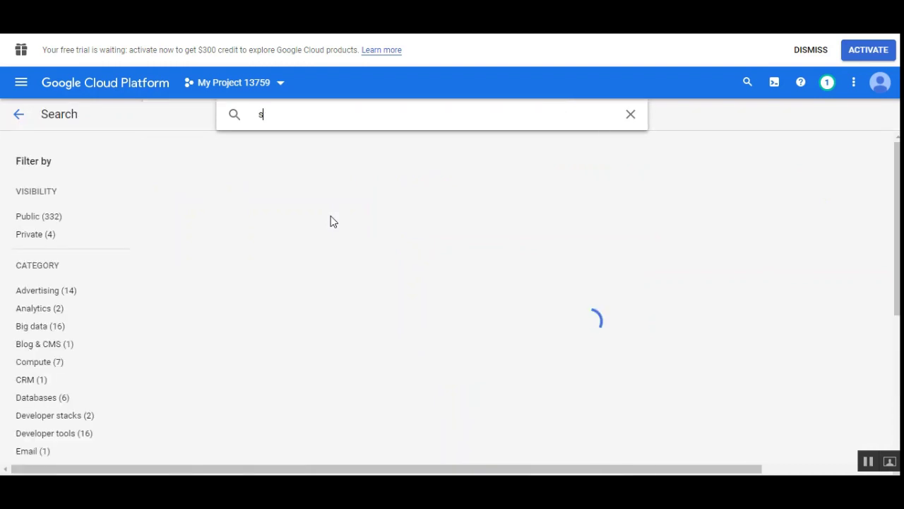
{"action": "type", "text": "hopping"}
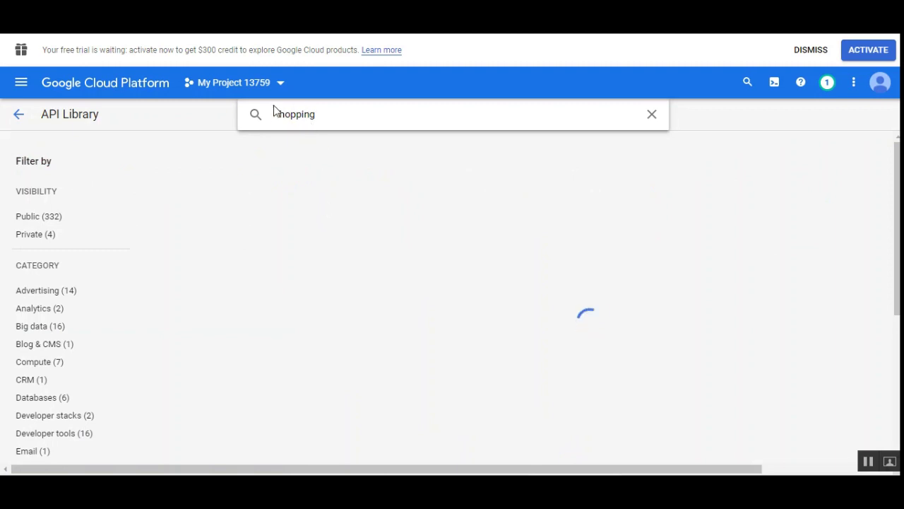
{"action": "left_click", "coordinate": [278, 113]}
{"action": "type", "text": "s"}
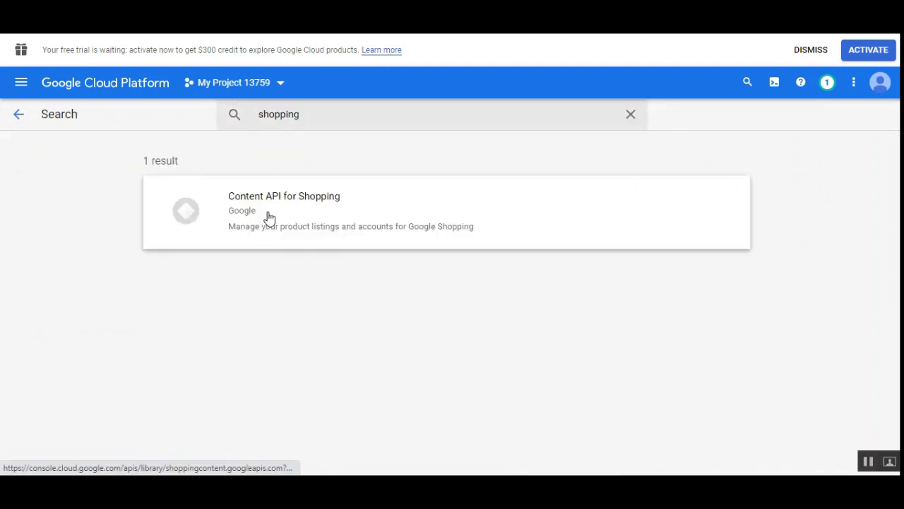
{"action": "left_click", "coordinate": [297, 204]}
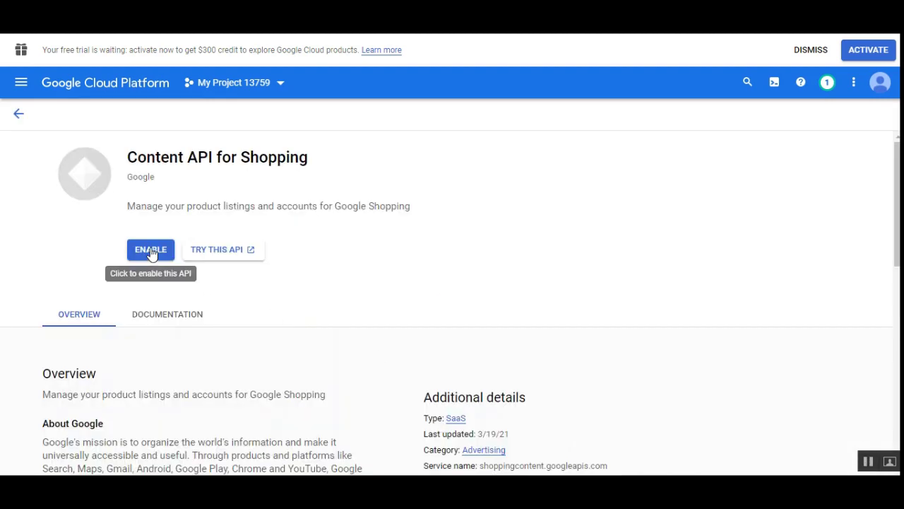
{"action": "left_click", "coordinate": [151, 251]}
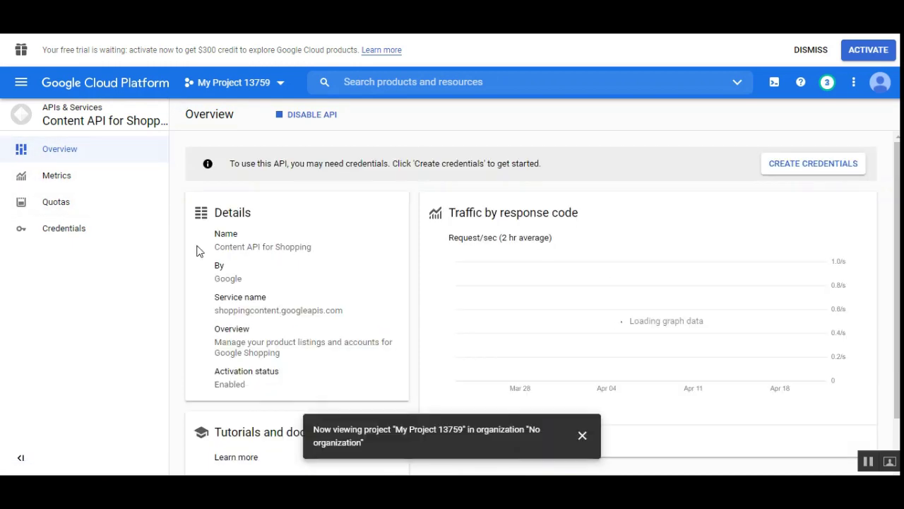
Step: Create an OAuth client ID with application type Web application, without adding JavaScript origins or redirect URIs
{"action": "left_click", "coordinate": [70, 234]}
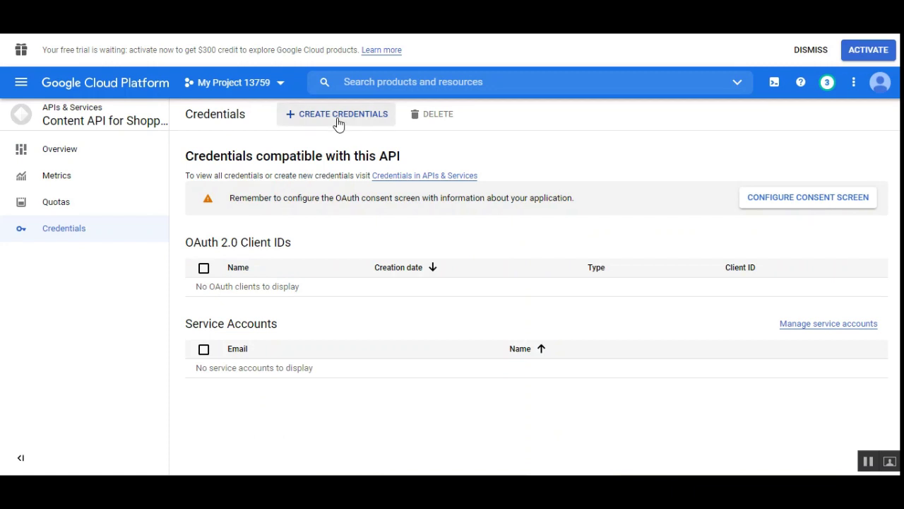
{"action": "left_click", "coordinate": [339, 123]}
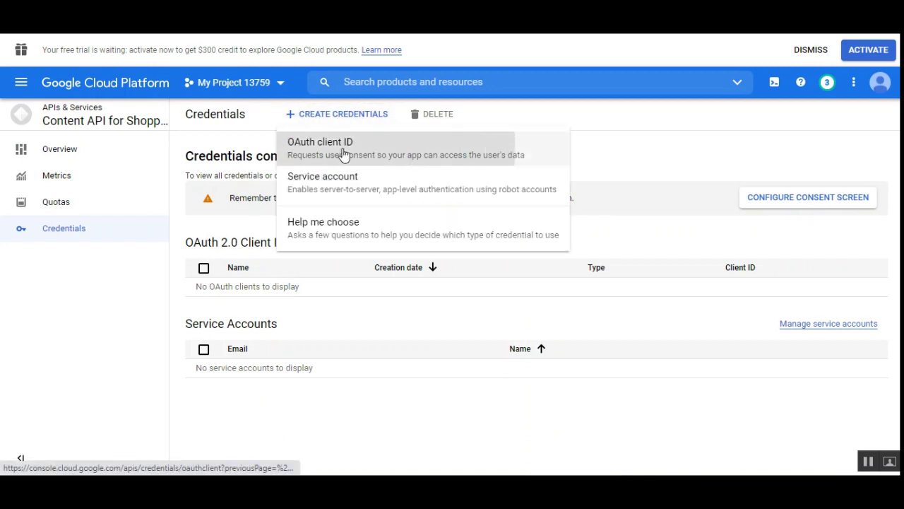
{"action": "left_click", "coordinate": [343, 150]}
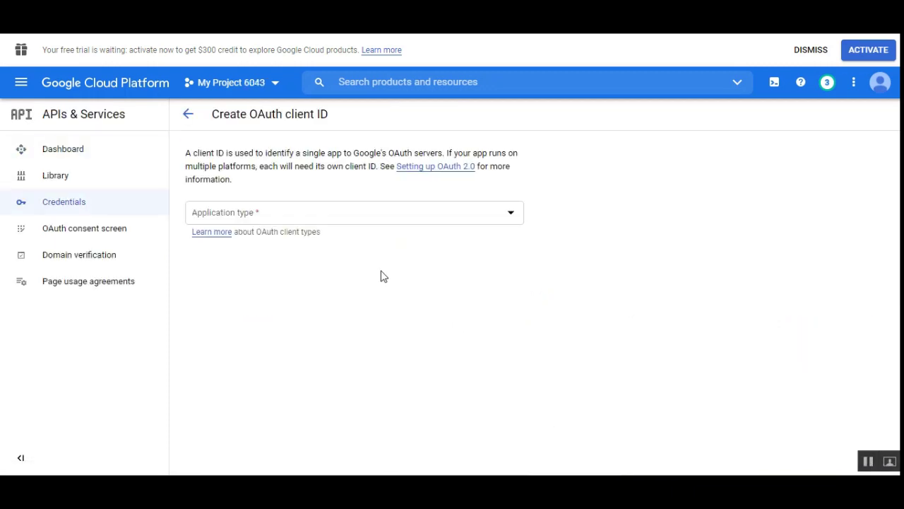
{"action": "left_click", "coordinate": [335, 214]}
{"action": "left_click", "coordinate": [331, 232]}
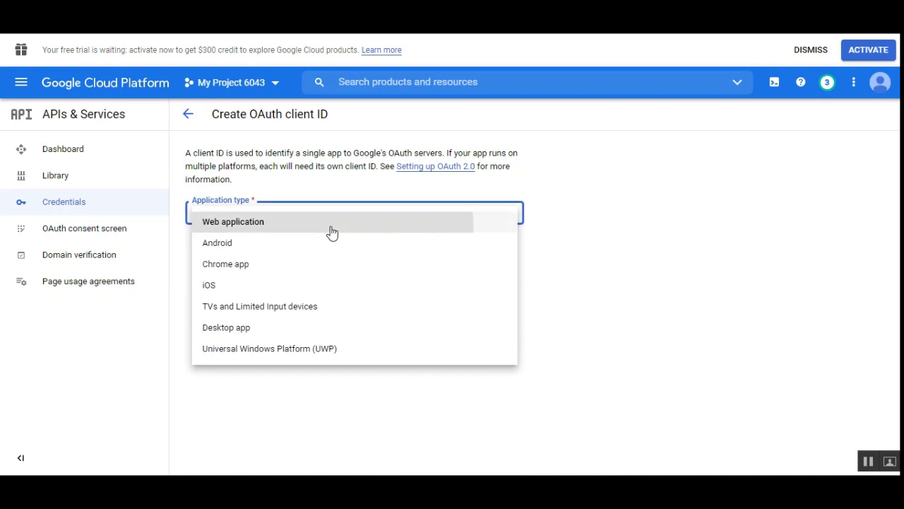
{"action": "scroll", "coordinate": [372, 325], "scroll_direction": "down", "scroll_amount": 2}
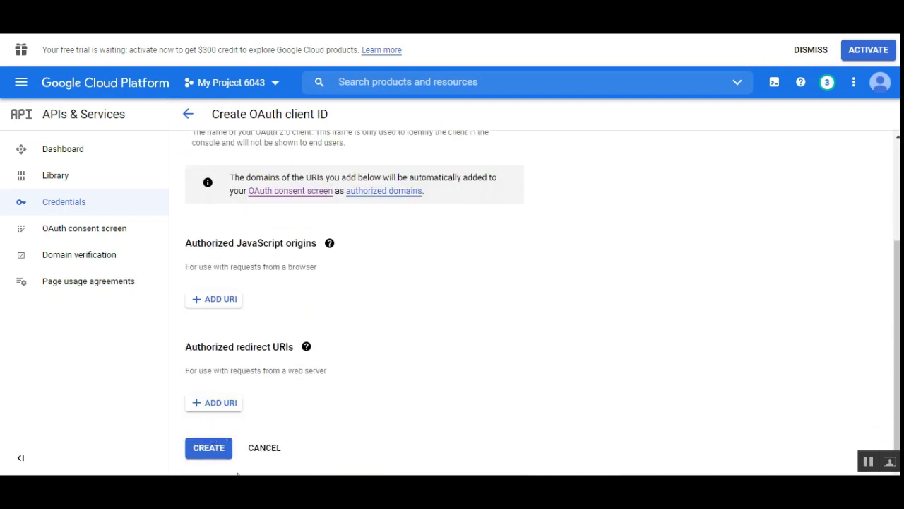
{"action": "left_click", "coordinate": [209, 452]}
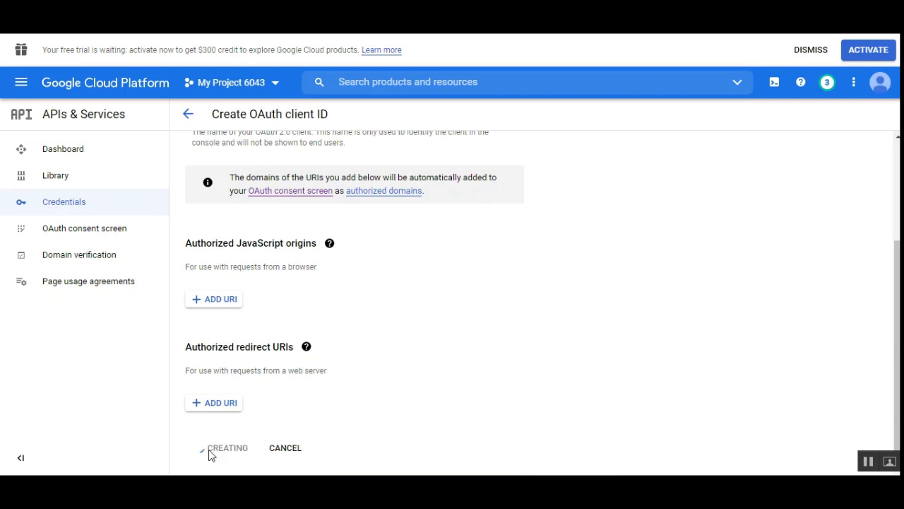